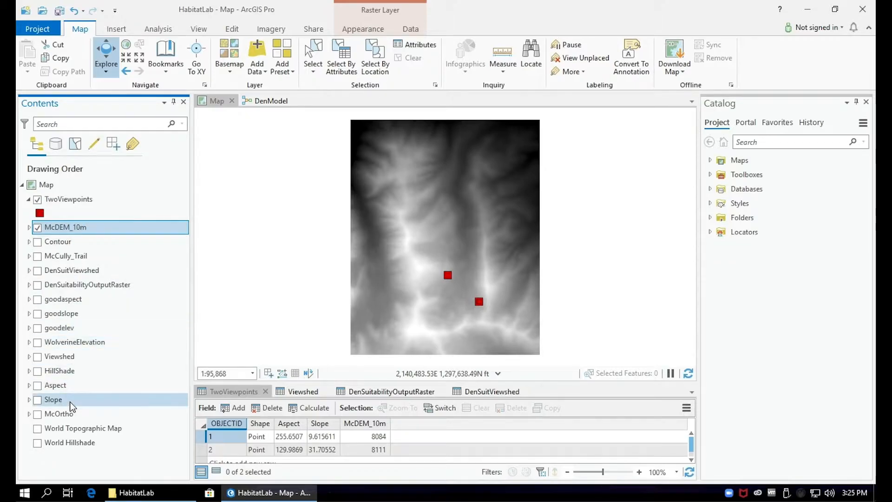
Place HillShade directly beneath McDEM_10m and Contour directly above it in the drawing order, and turn on HillShade.
left_click_drag(66, 367, 73, 230)
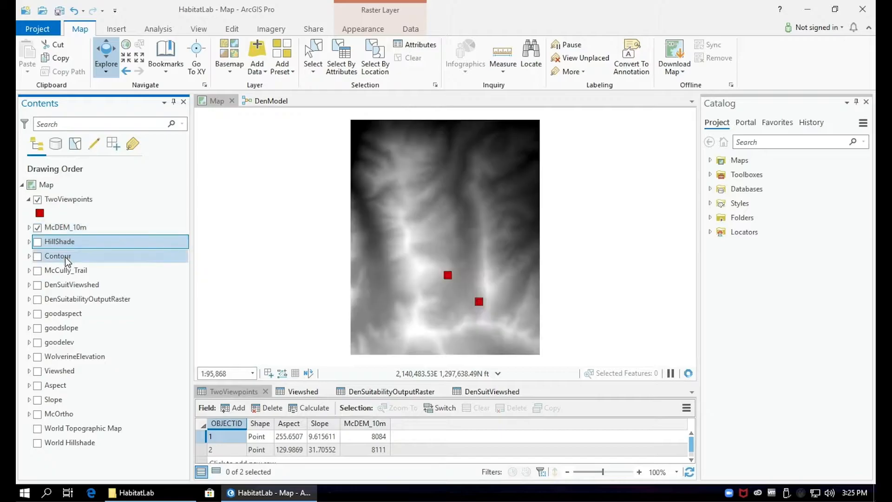
left_click_drag(65, 257, 73, 222)
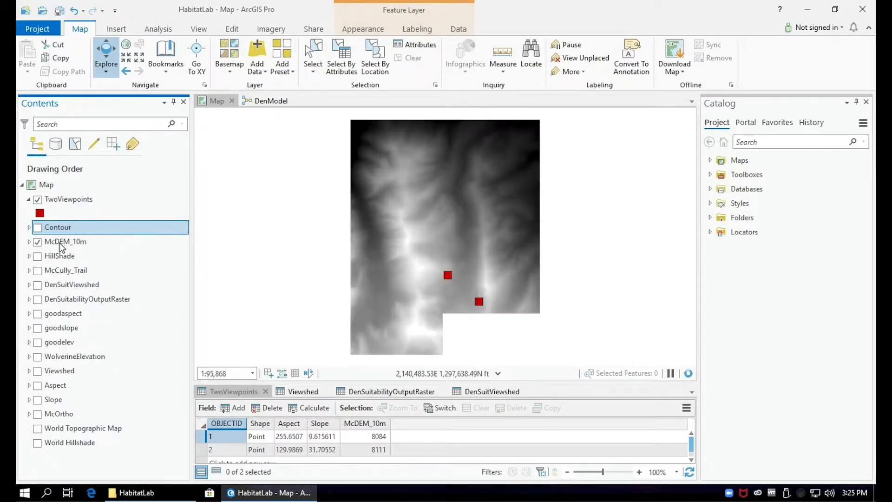
left_click(38, 257)
left_click(37, 242)
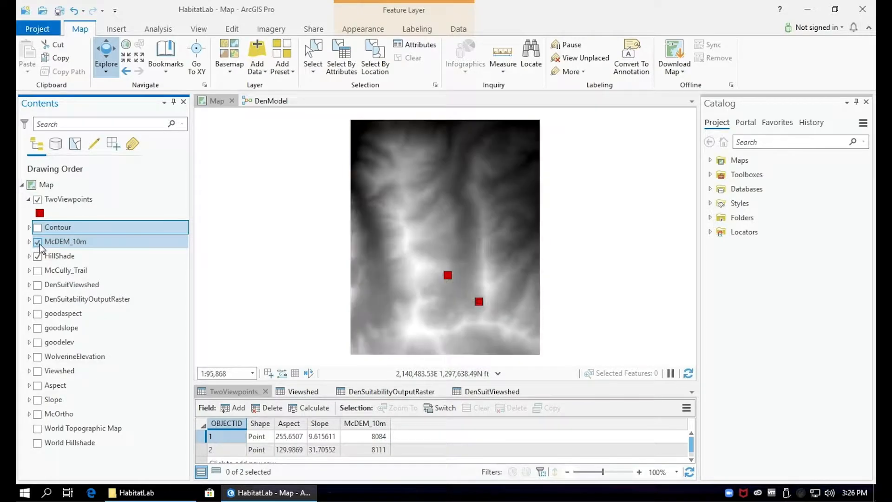
Change the McDEM_10m stretch symbology to the green-yellow-brown-to-white elevation color scheme.
left_click(56, 243)
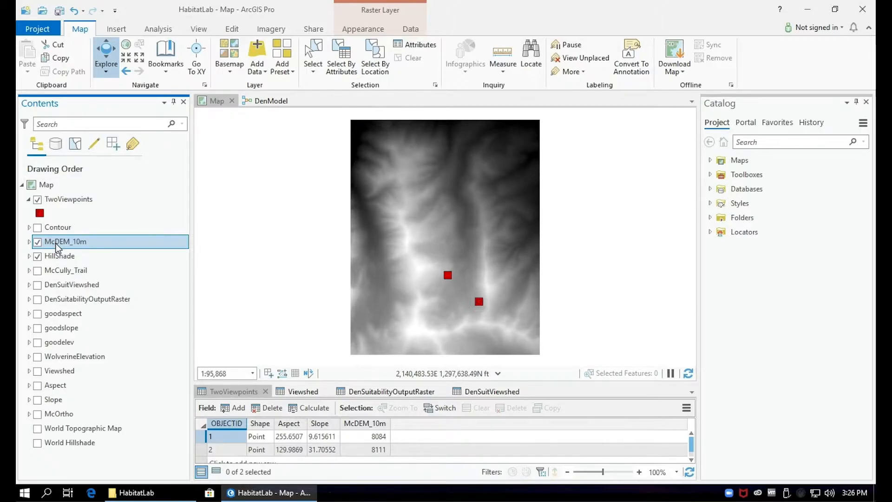
left_click(29, 242)
left_click(42, 271)
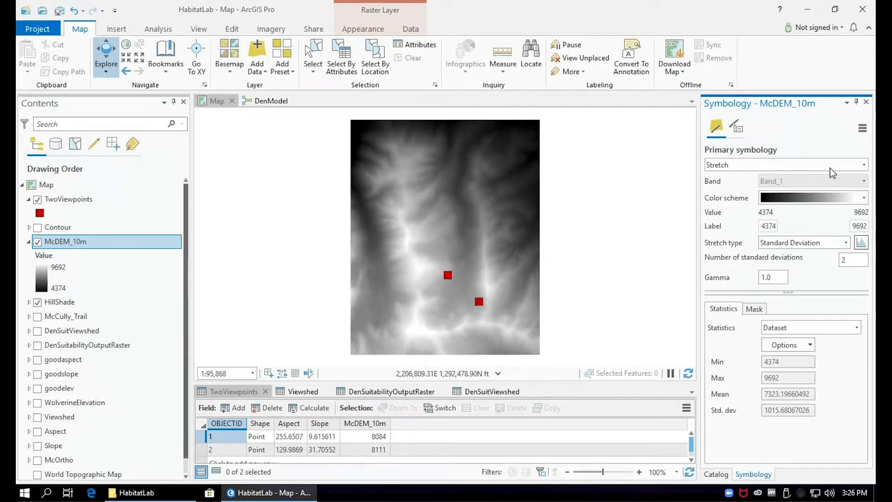
left_click(865, 198)
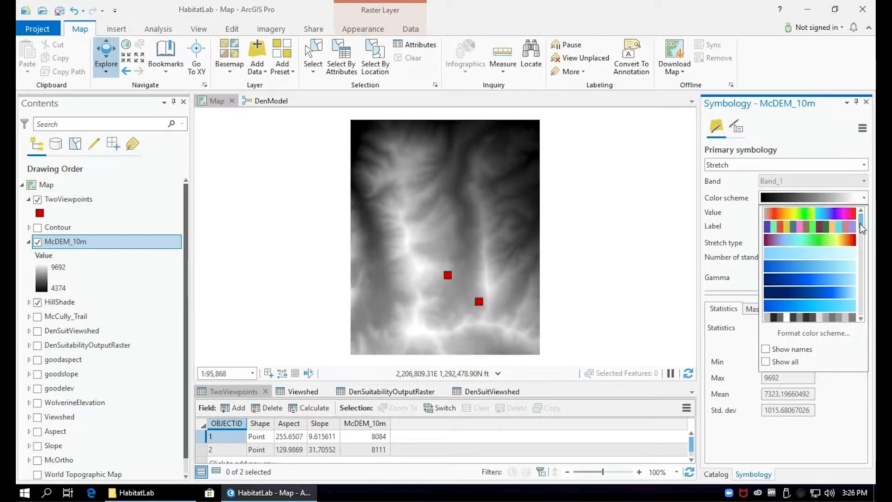
left_click_drag(860, 224, 864, 251)
left_click(842, 303)
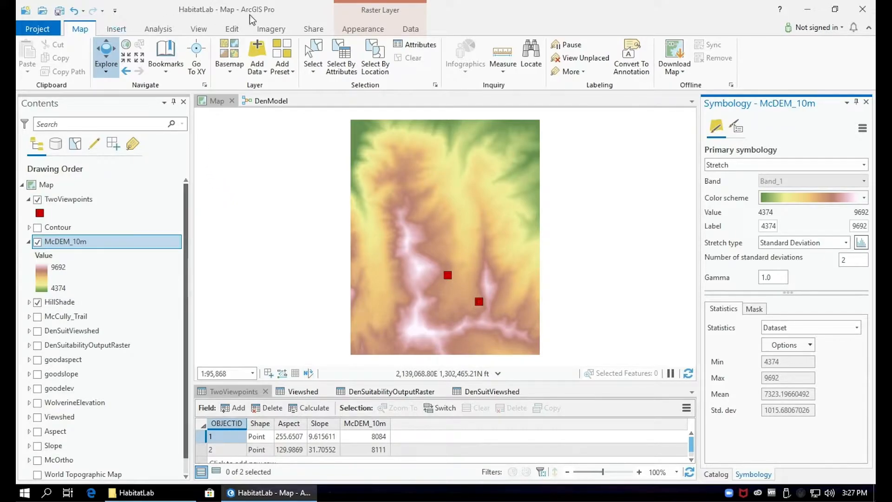
Set the McDEM_10m layer's transparency to 50% over the hillshade.
left_click(376, 31)
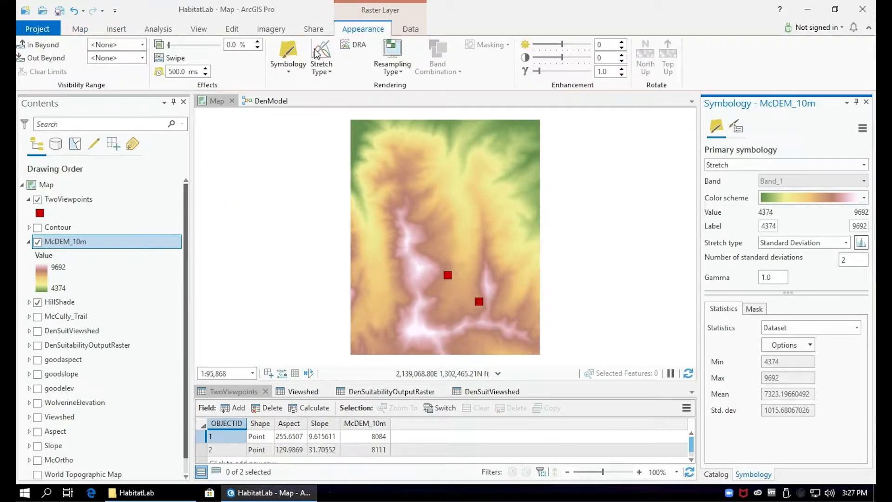
left_click(232, 44)
type("50")
key("Return")
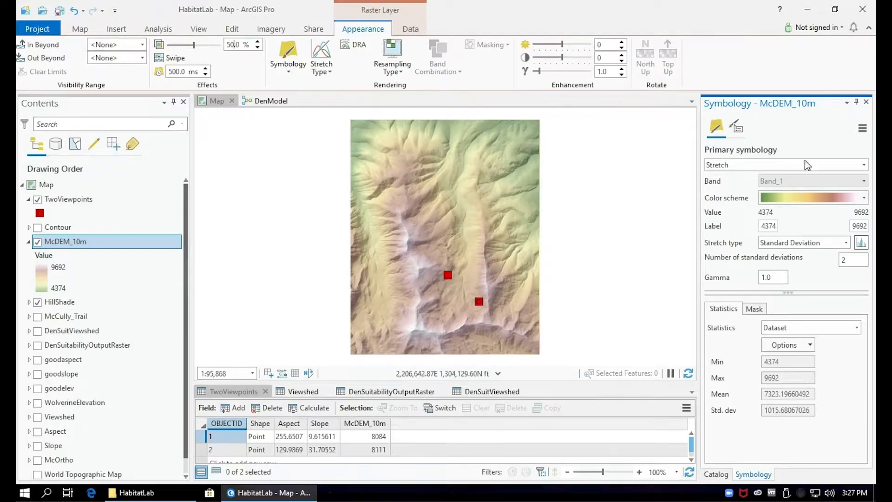
Switch the McDEM_10m primary symbology to Classify and choose a green-to-brown elevation color scheme for its classes.
left_click(864, 165)
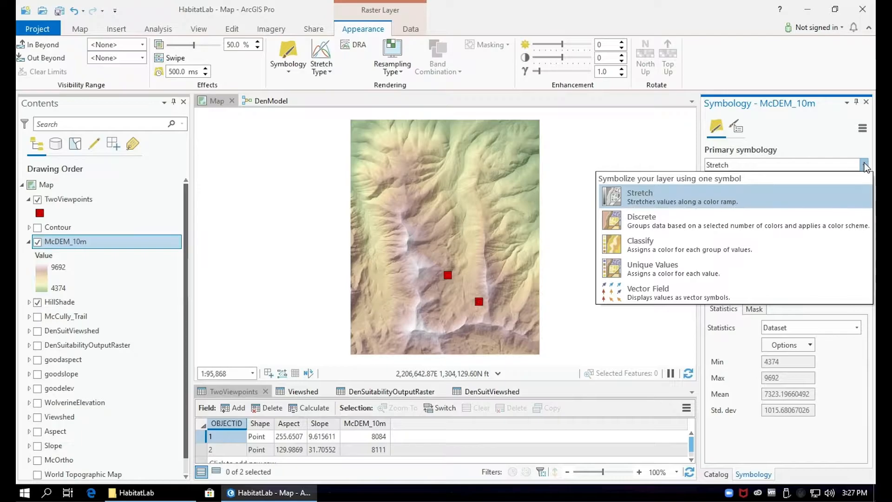
left_click(806, 246)
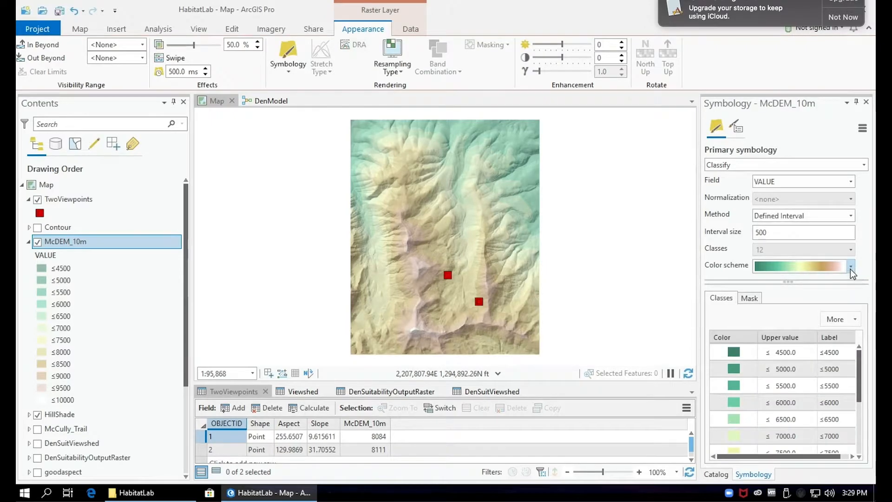
left_click(850, 267)
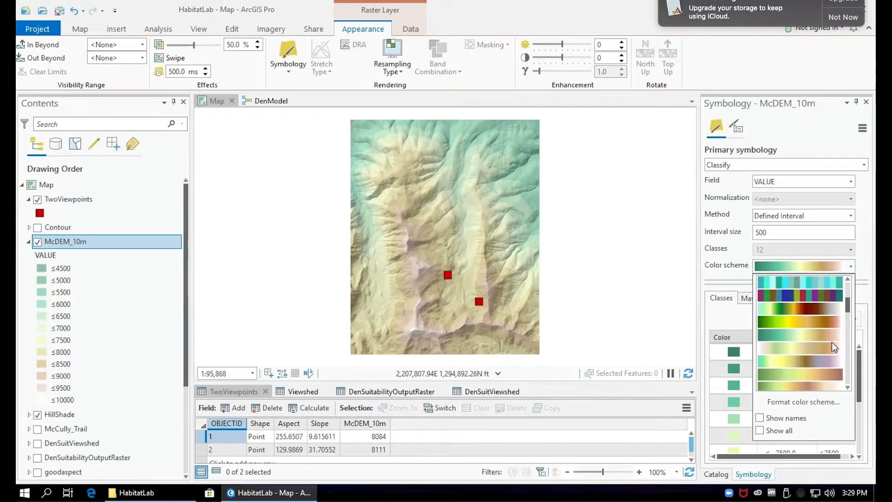
left_click(831, 385)
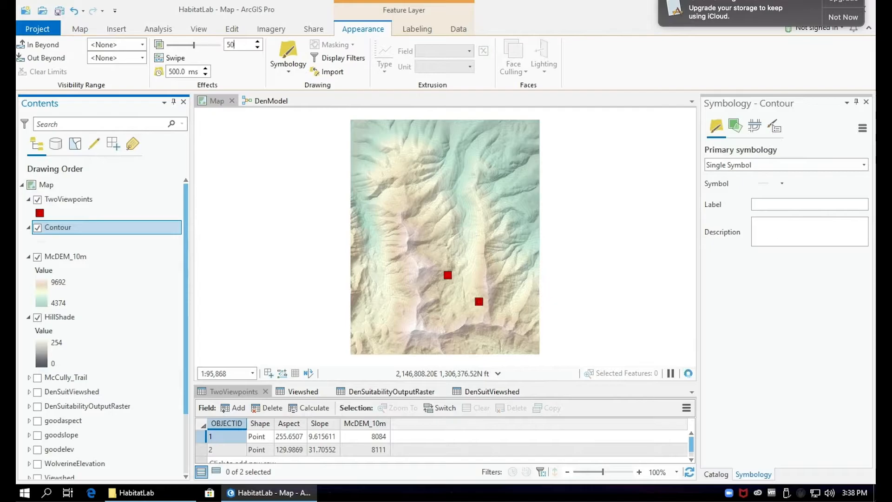
Set the Contour layer's transparency to 25%.
double_click(235, 43)
type("25")
key("Return")
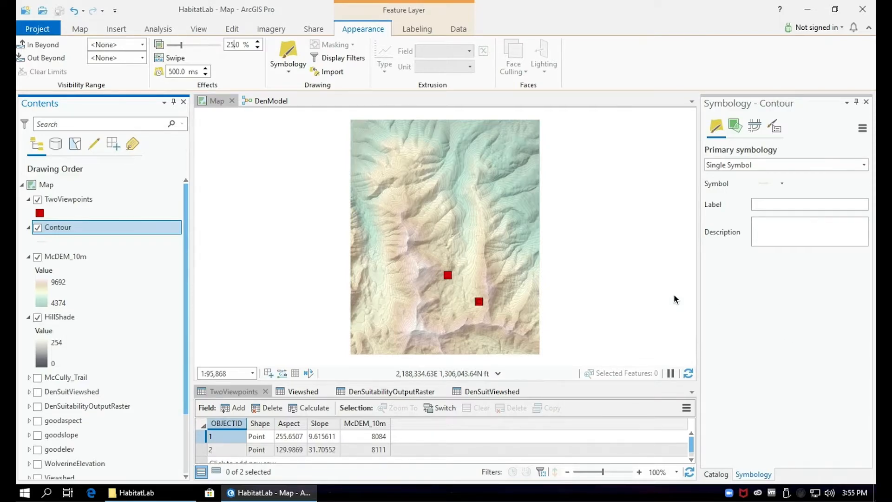
Choose McDEM_10m as the label field for the TwoViewpoints layer.
left_click(75, 199)
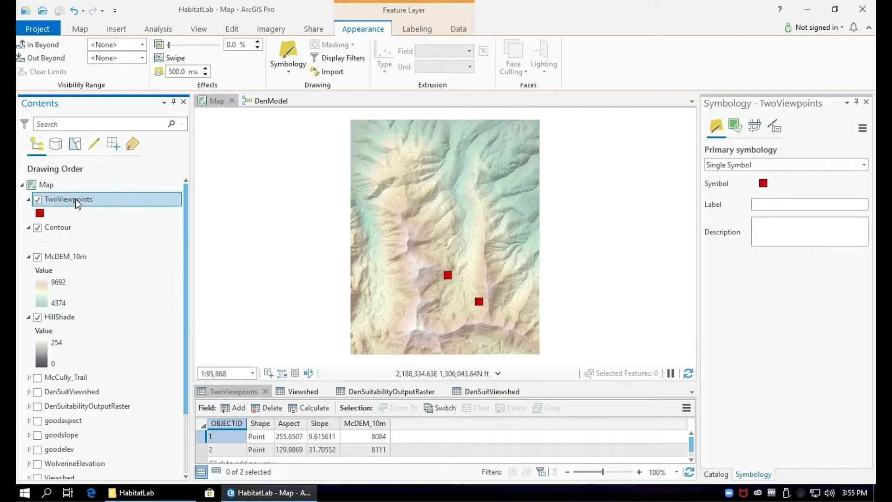
left_click(417, 30)
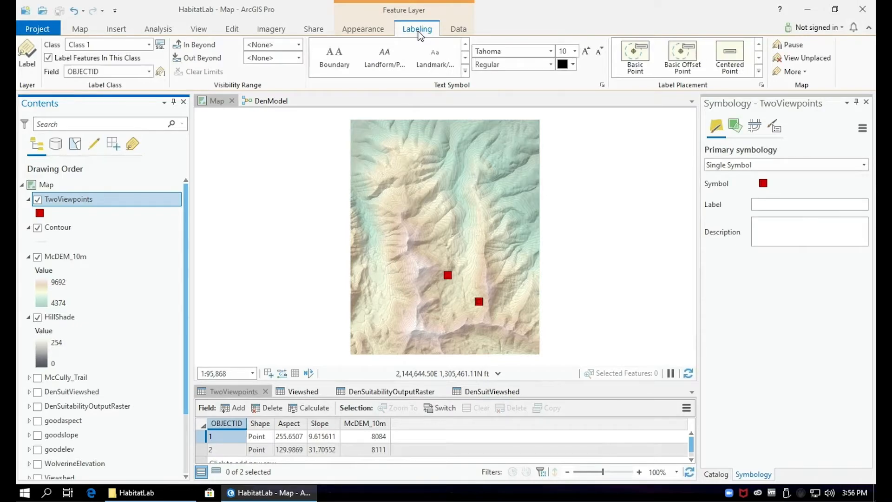
left_click(149, 72)
left_click(119, 129)
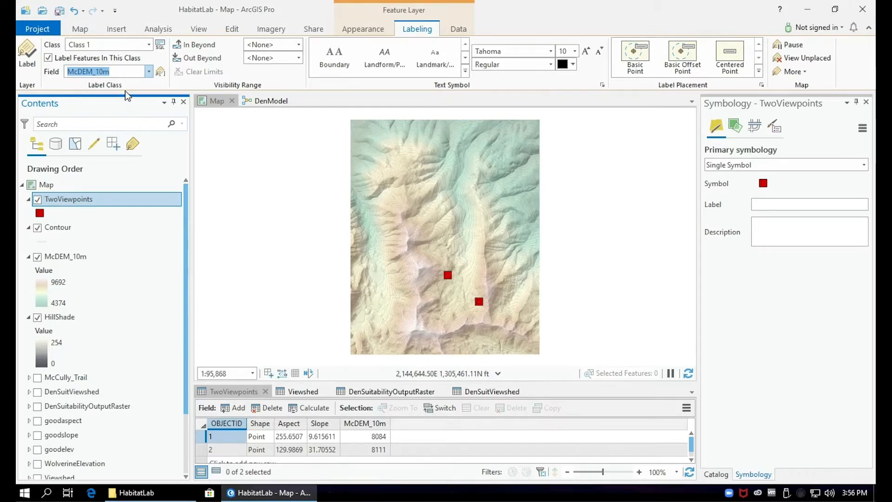
Set the TwoViewpoints label expression language to VBScript and apply the expression [McDEM_10m] & " feet".
left_click(162, 75)
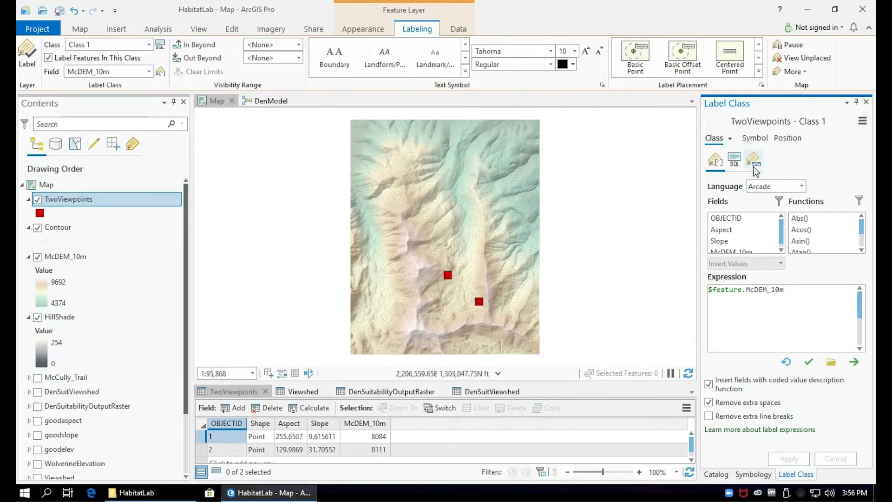
left_click(799, 186)
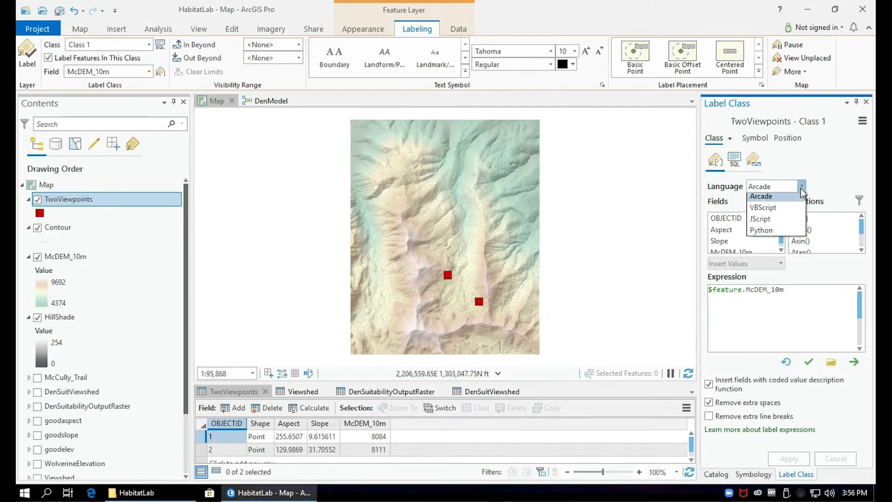
left_click(781, 210)
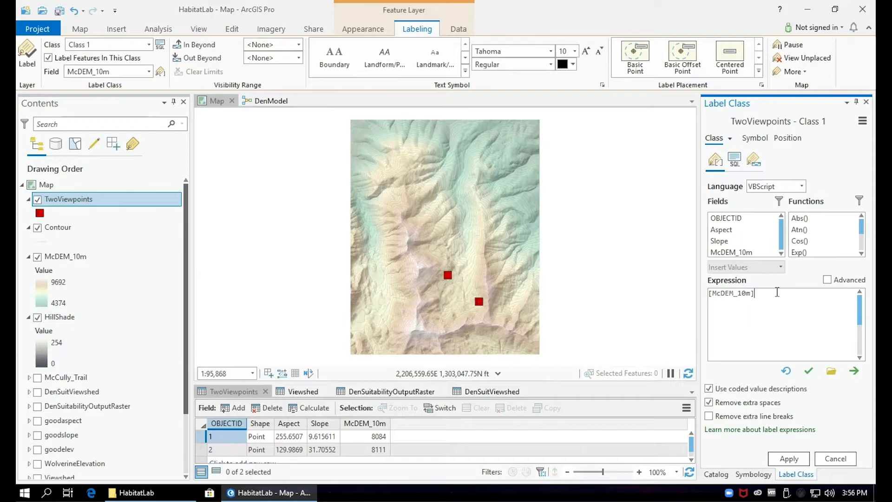
type("& \" feet")
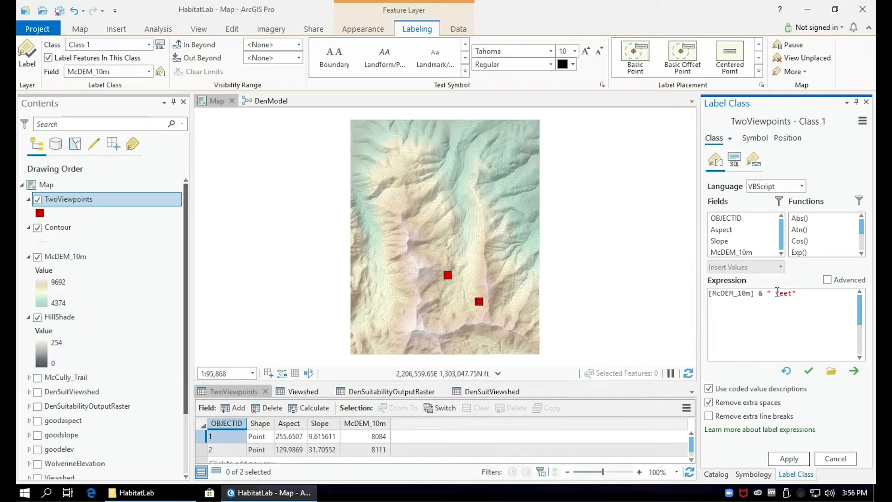
left_click(781, 456)
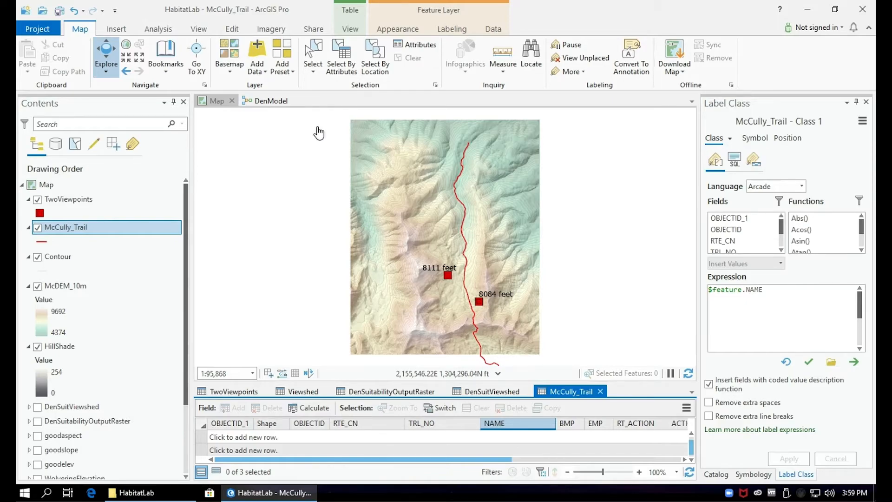
Select the red trail line on the map, enter McCully Trail as its NAME attribute, and clear the selection.
left_click(313, 52)
left_click(465, 281)
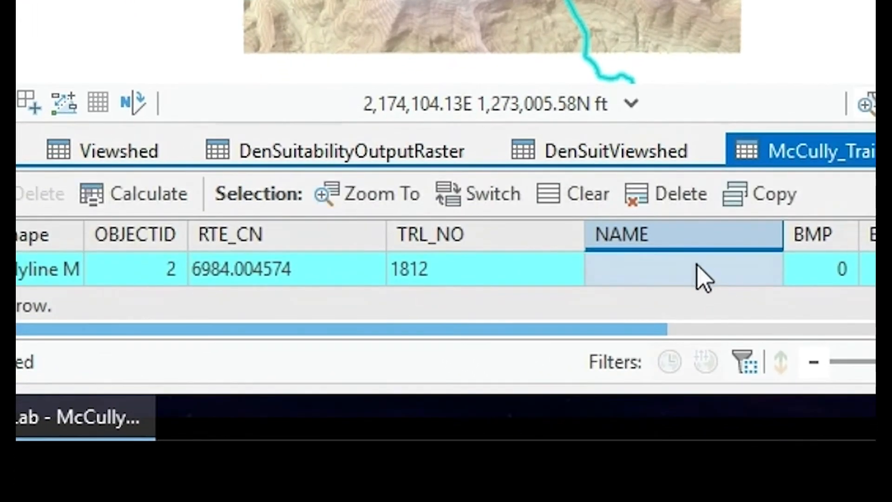
left_click(564, 402)
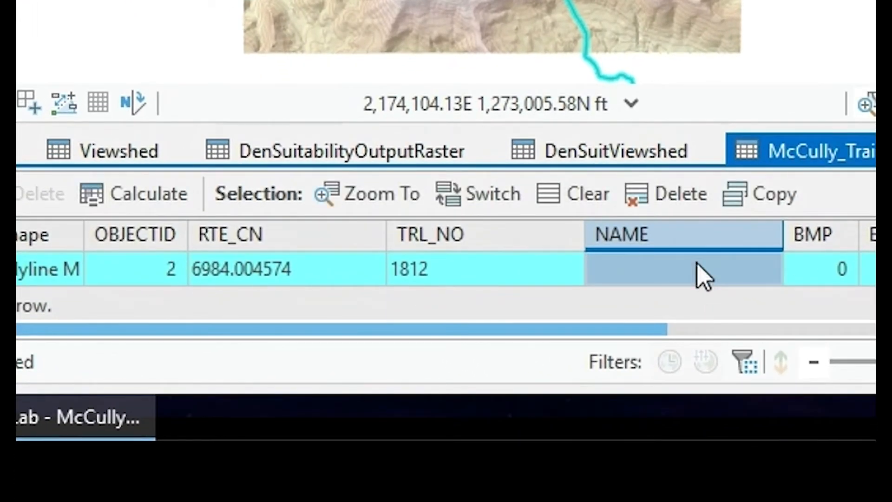
left_click(675, 273)
type("McCully Trail")
key("Return")
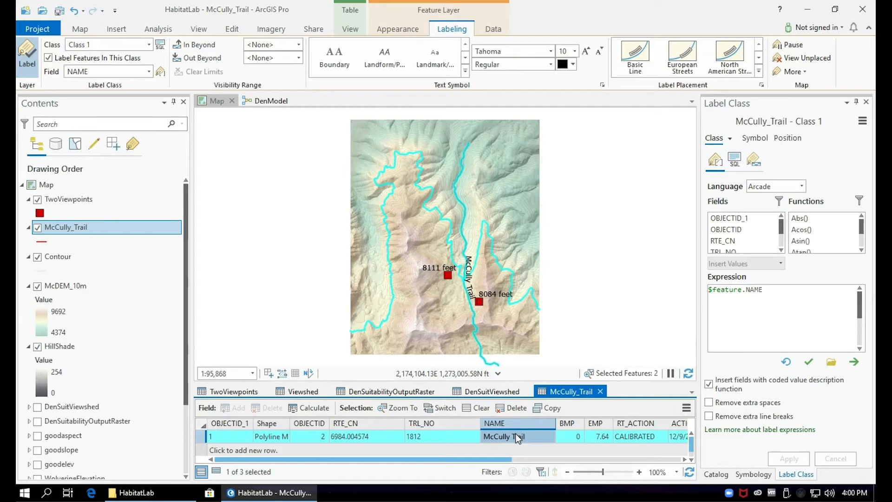
left_click(80, 28)
left_click(410, 58)
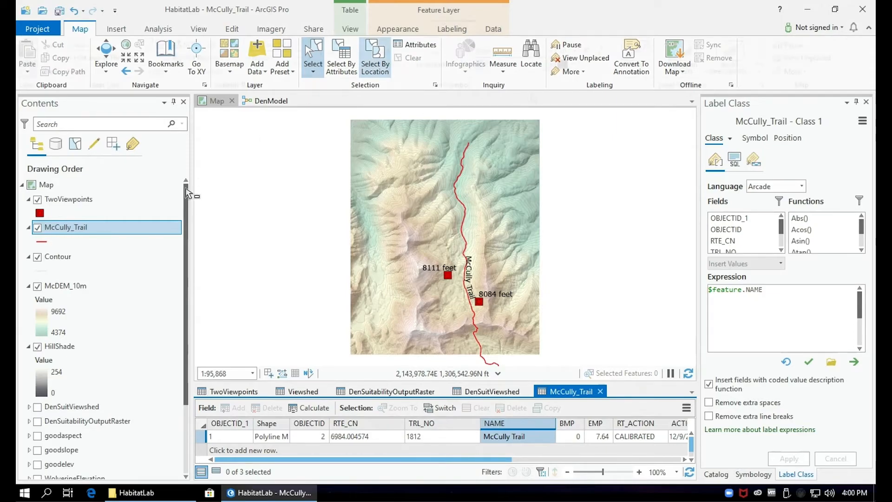
Create a new ANSI portrait layout with the Letter 8.5 × 11 inch page size.
left_click(116, 29)
left_click(52, 65)
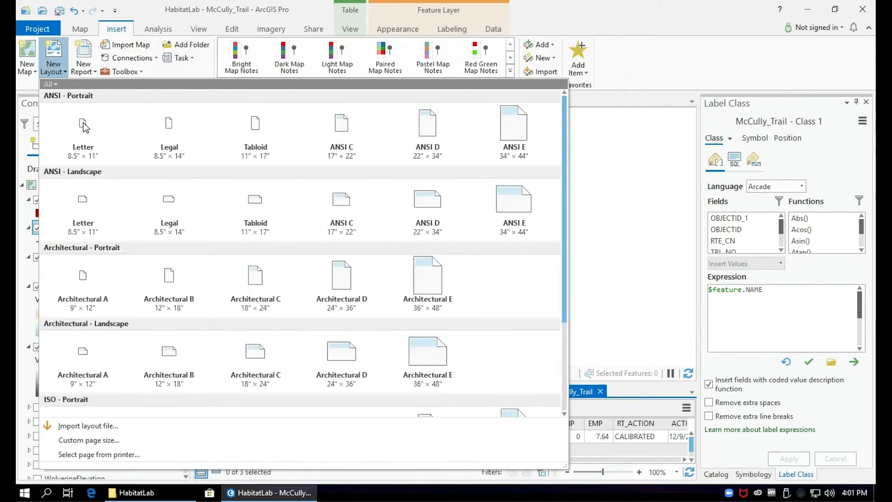
left_click(83, 125)
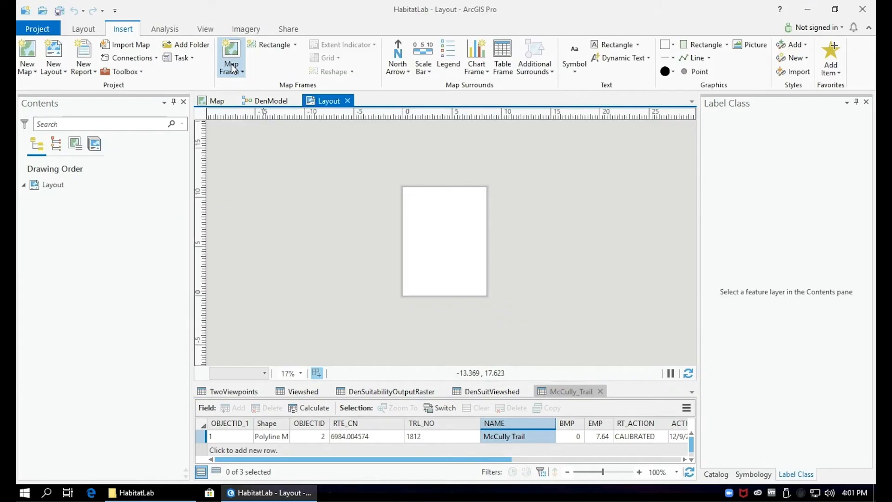
Insert a map frame using the 1:95,868 map extent, drawn to nearly fill the layout page.
left_click(232, 65)
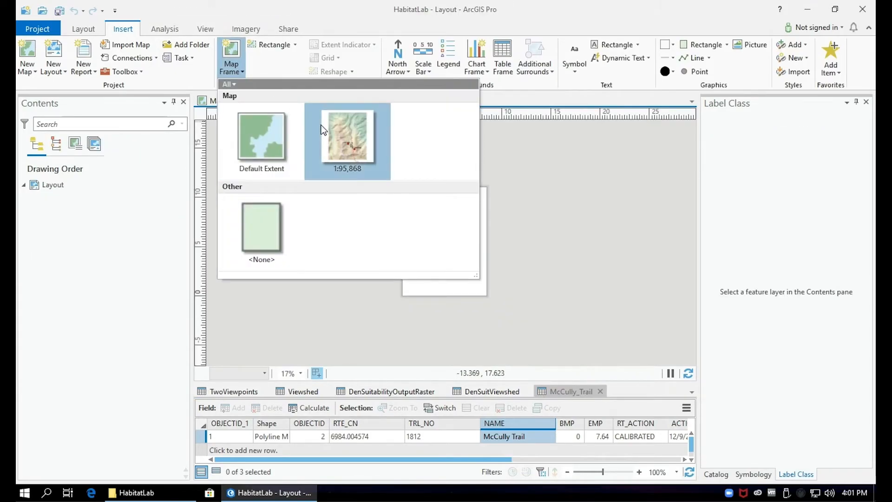
left_click(323, 130)
left_click_drag(405, 191, 484, 291)
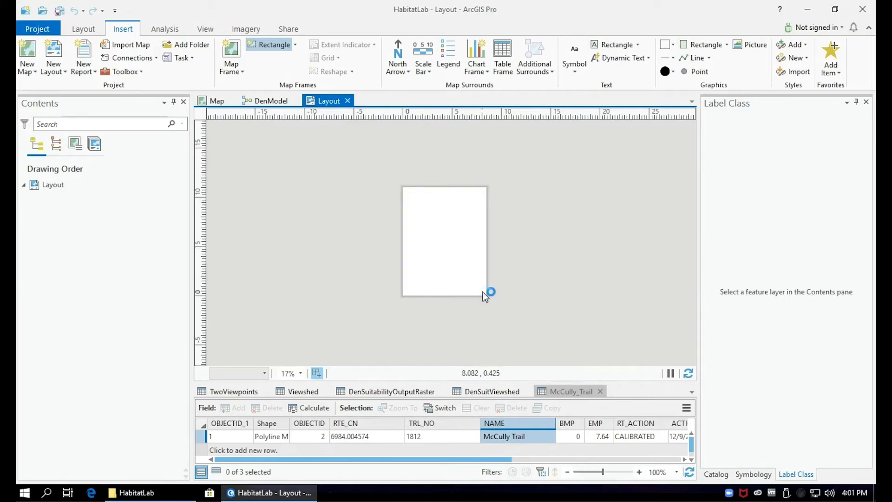